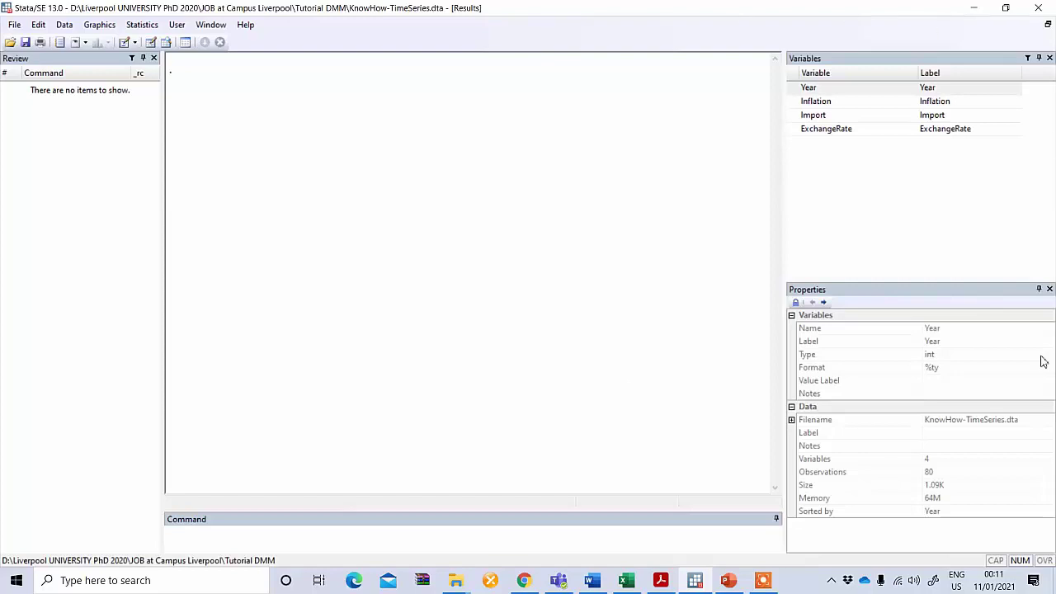
Browse the dataset from its first to its last observation, then close the data view
left_click(165, 43)
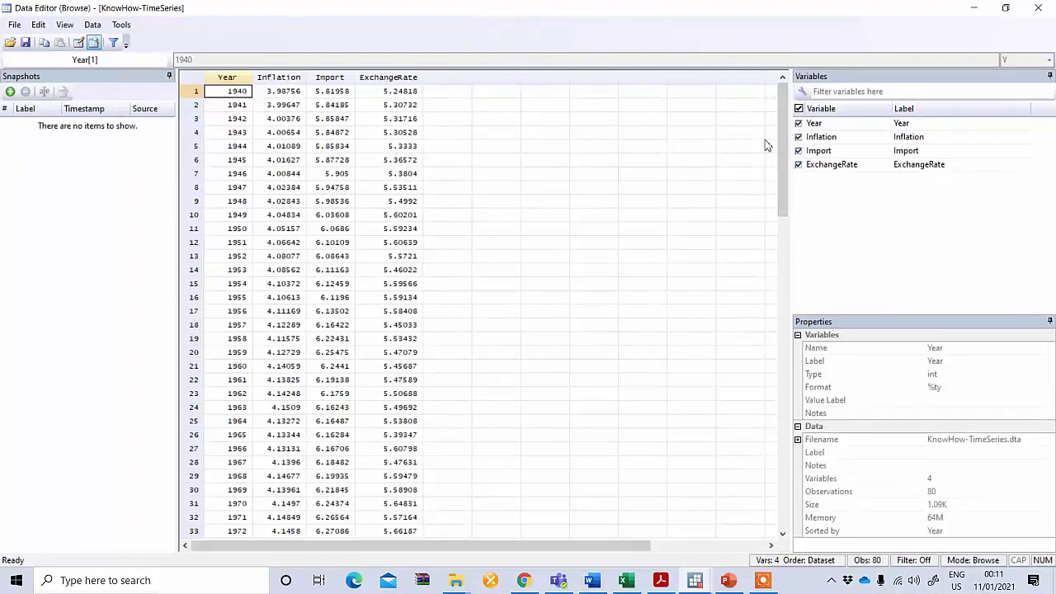
left_click_drag(788, 126, 785, 398)
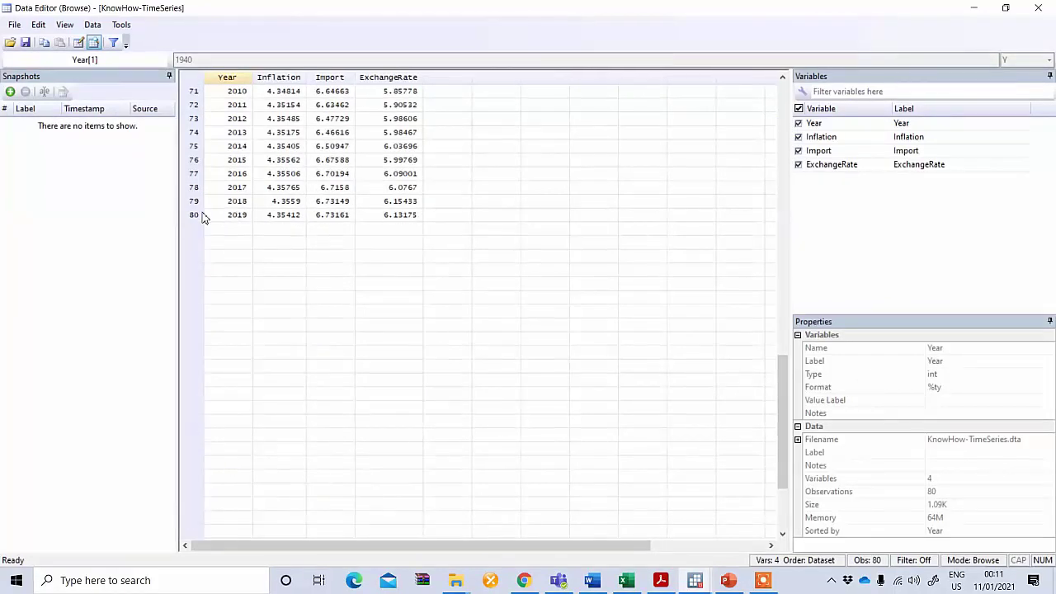
left_click_drag(781, 401, 738, 114)
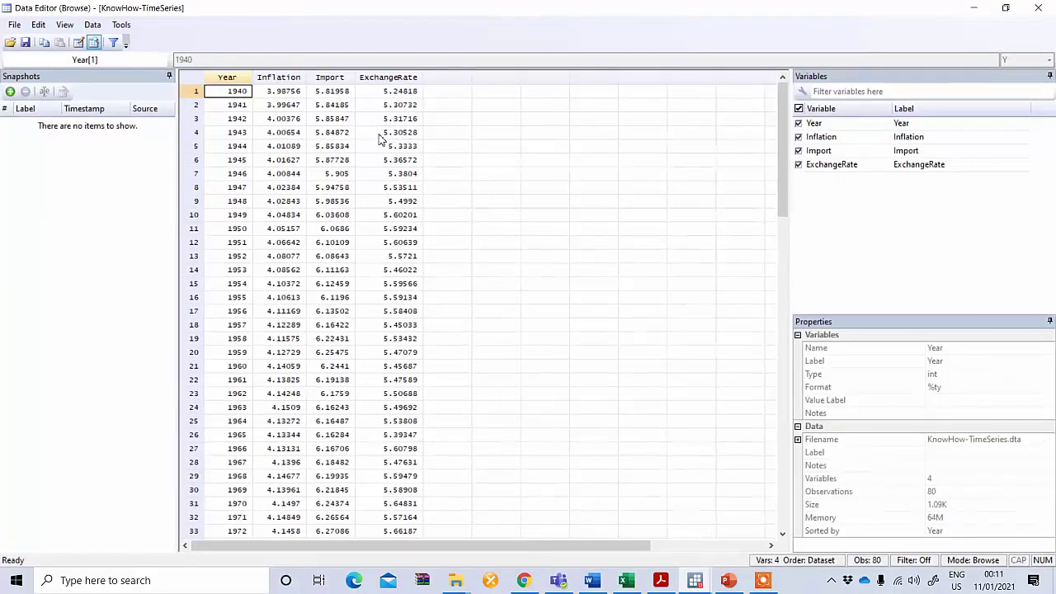
left_click(1038, 8)
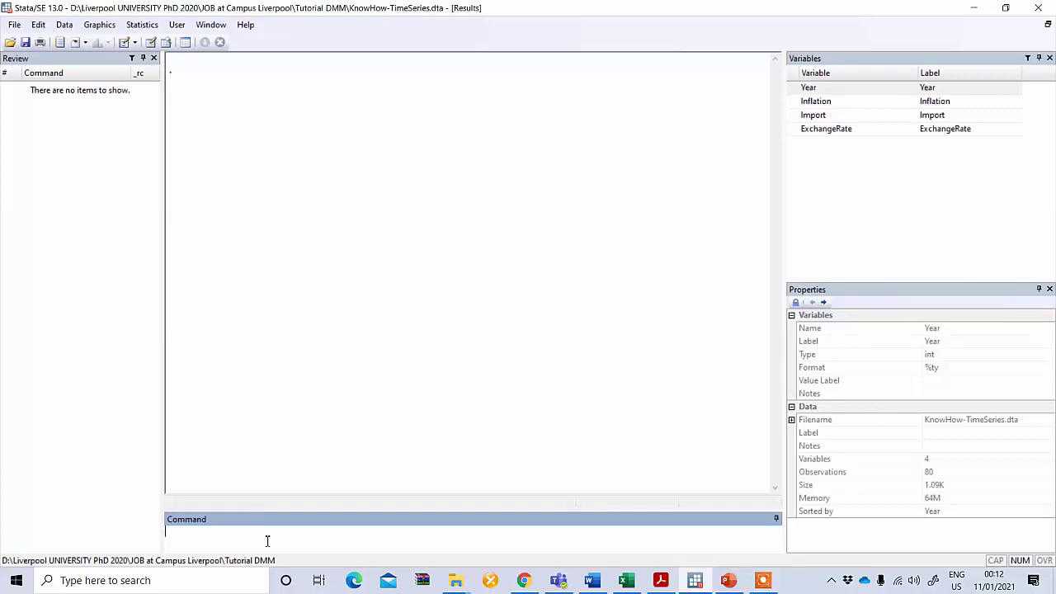
Declare the data as yearly time series with Year as the time variable, using tsset
type("tsset")
left_click(794, 92)
type(",yearly")
key("Return")
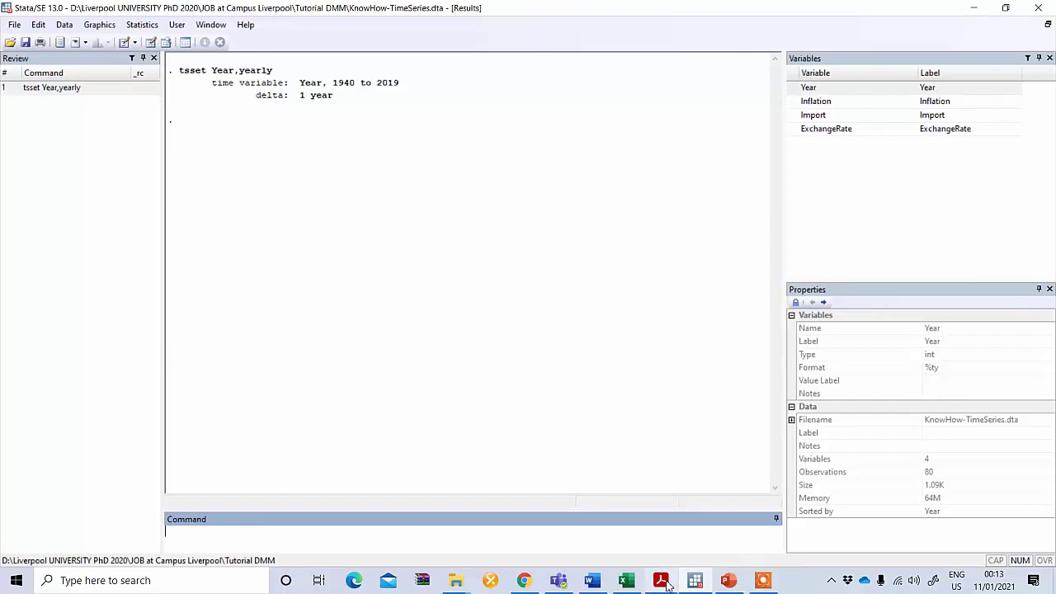
Plot Inflation, Import and ExchangeRate as lines against Year with the option legend(size(medsmall)), and close the graph after viewing it
type("line")
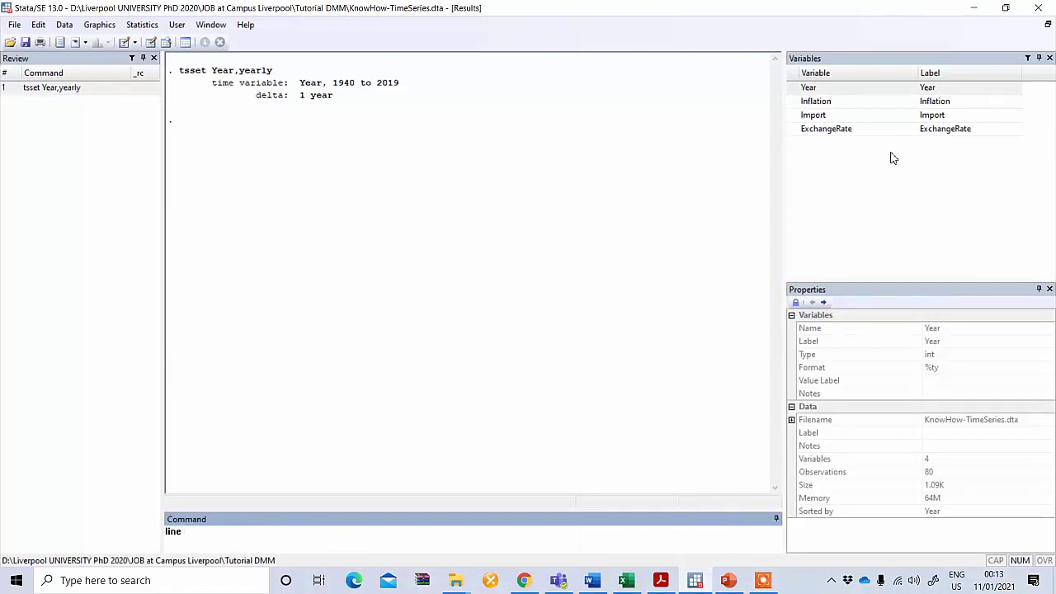
left_click(794, 102)
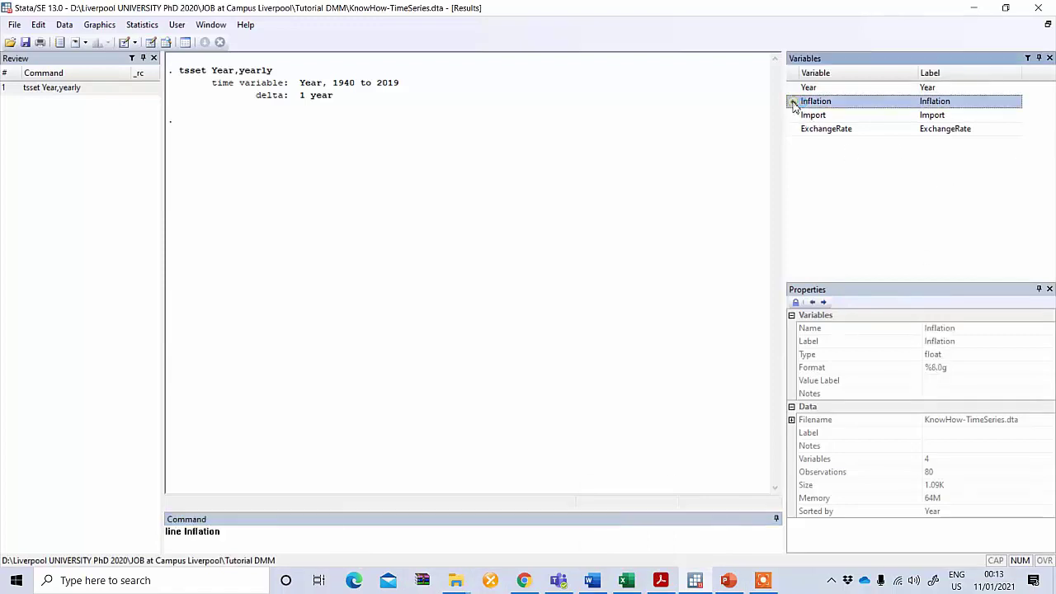
left_click(794, 116)
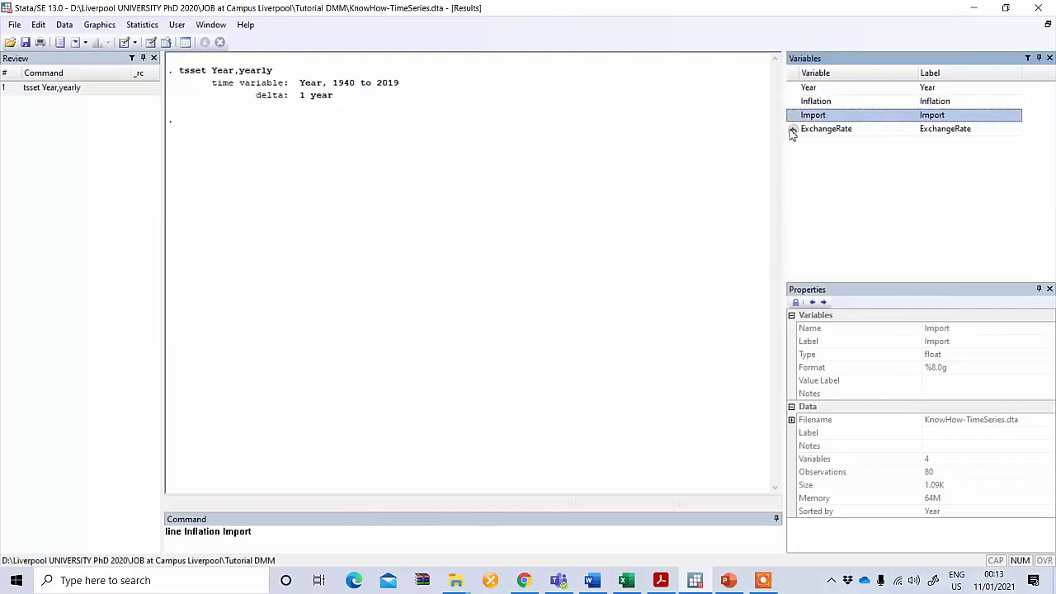
left_click(794, 130)
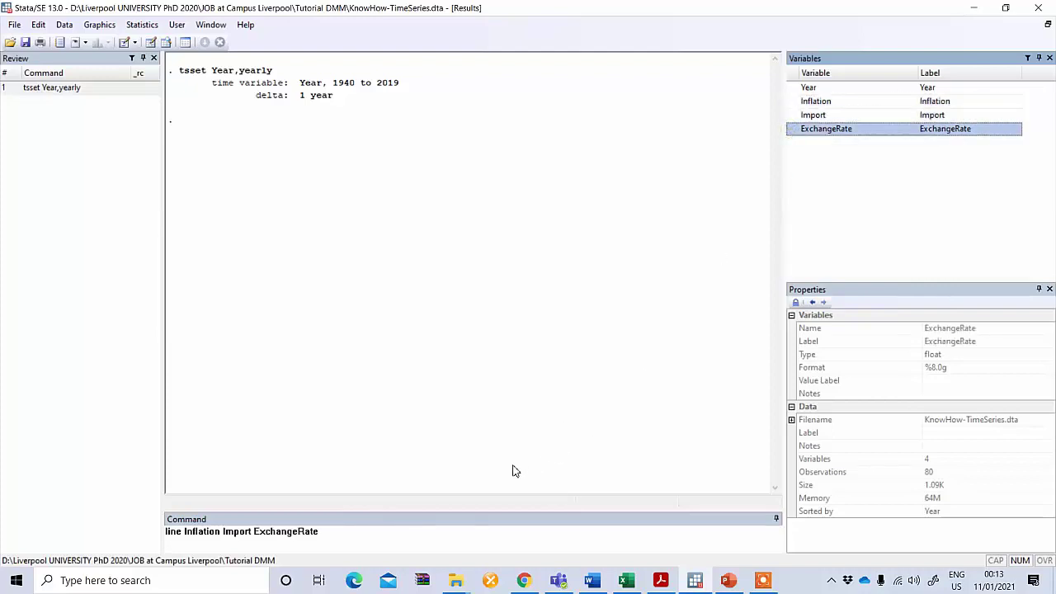
left_click(345, 529)
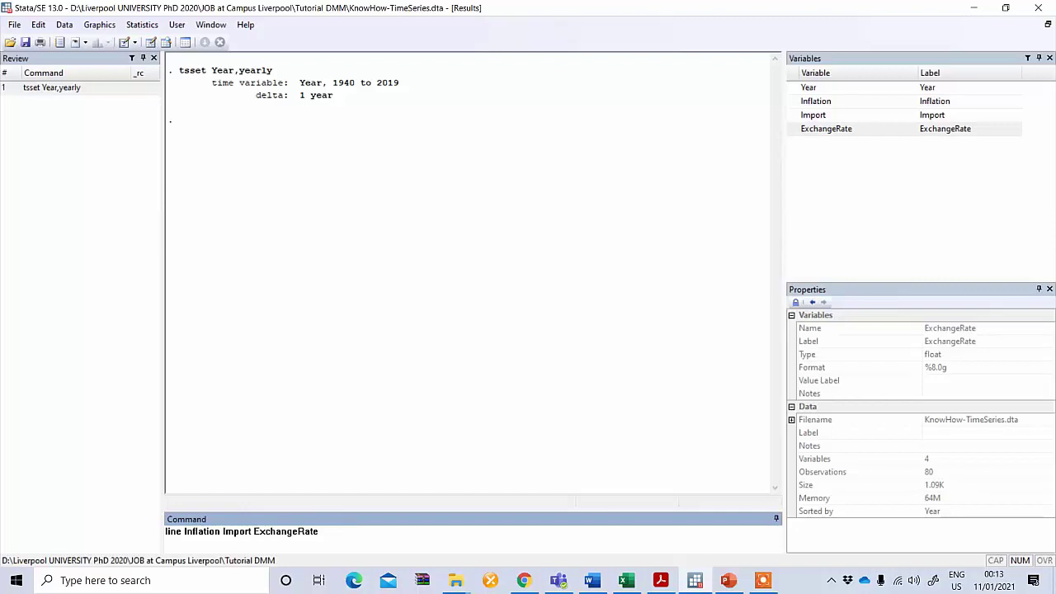
mouse_move(794, 89)
type("Year, legend(size(medsmall))")
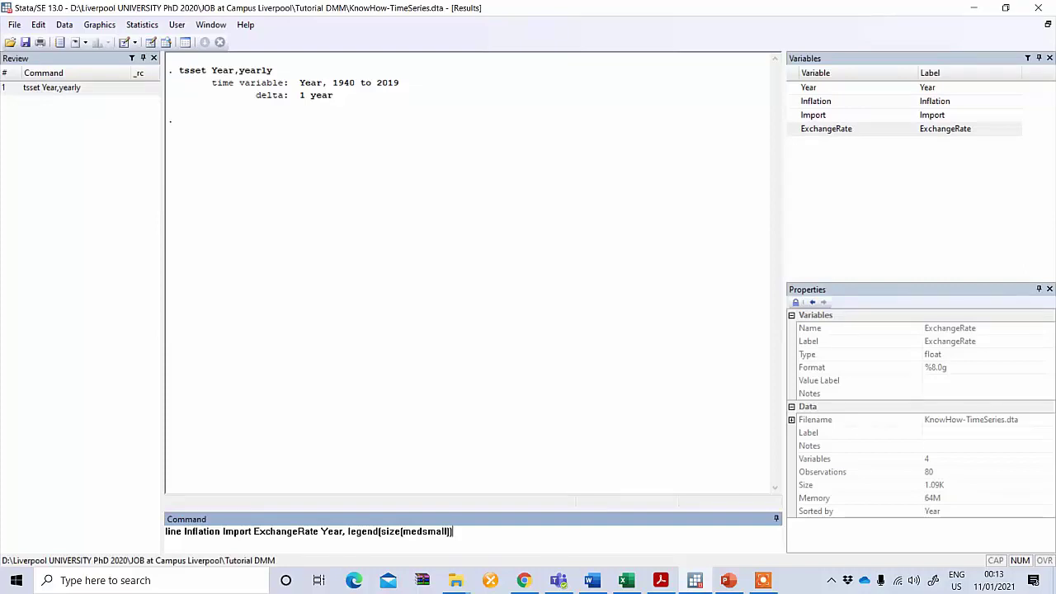
key("Return")
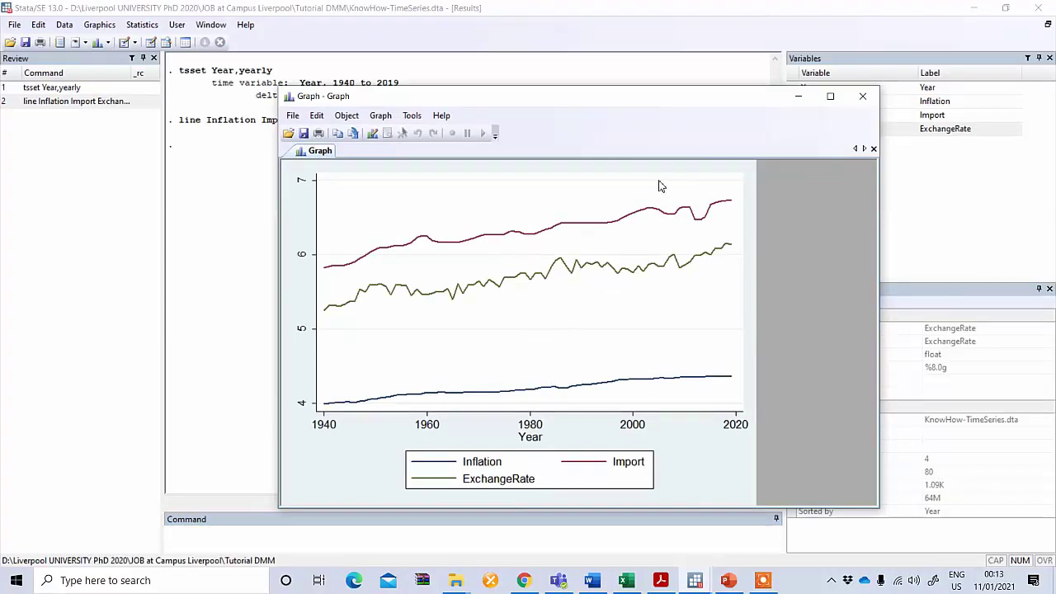
left_click_drag(726, 102, 666, 83)
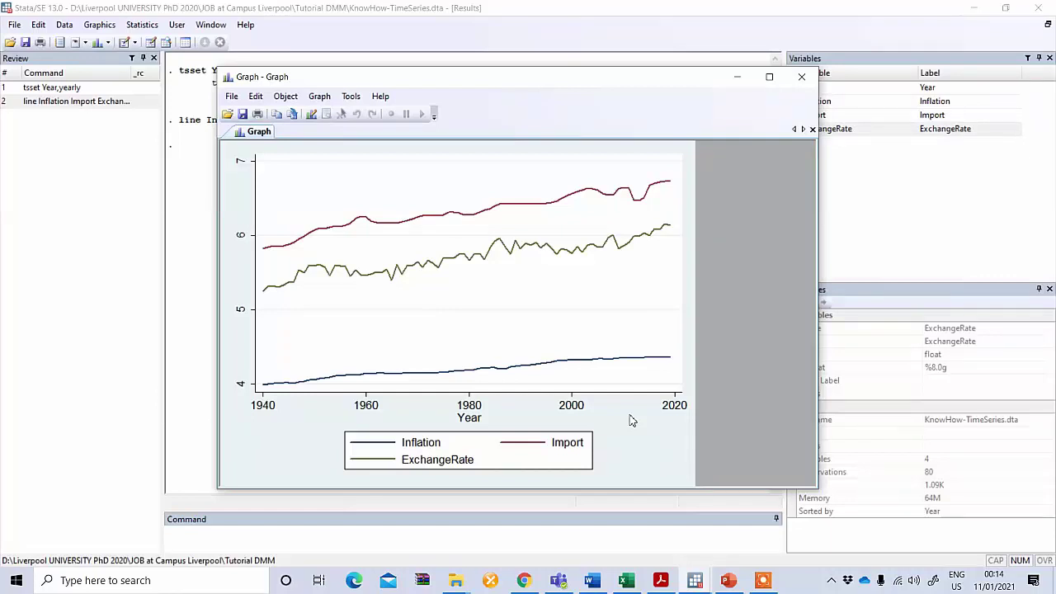
left_click(802, 77)
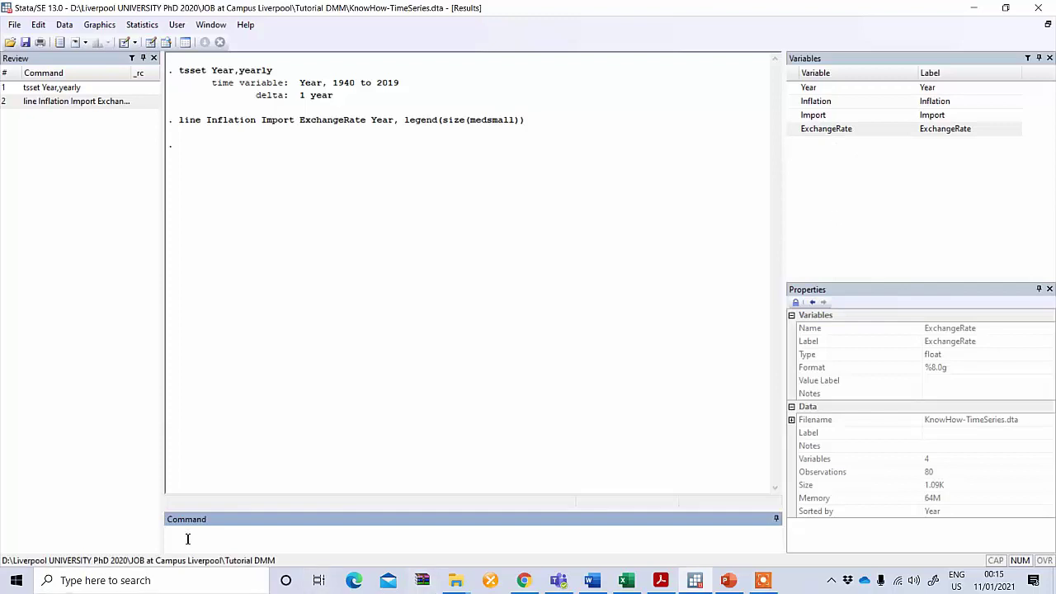
Run a Dickey-Fuller unit root test on Import with the options trend lag(0)
type("dfuller")
double_click(794, 116)
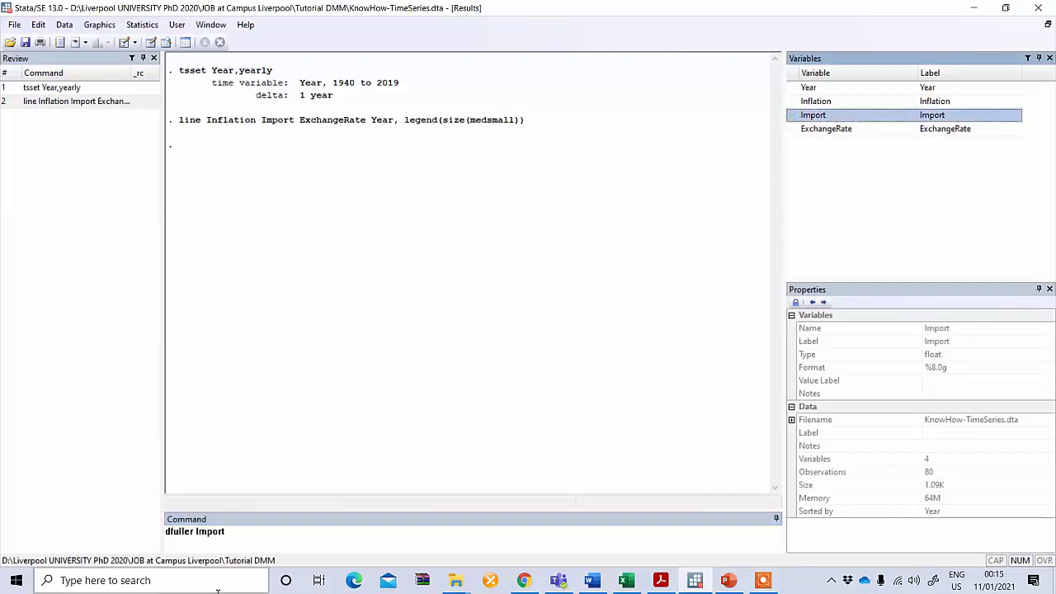
left_click(246, 535)
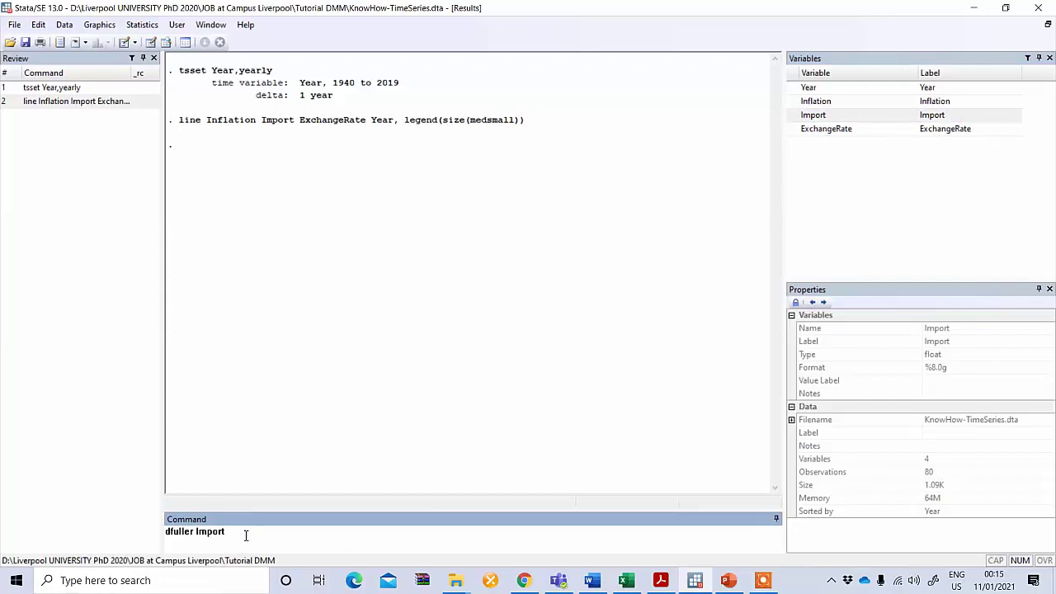
type(", trend")
type("lag(0)")
key("Return")
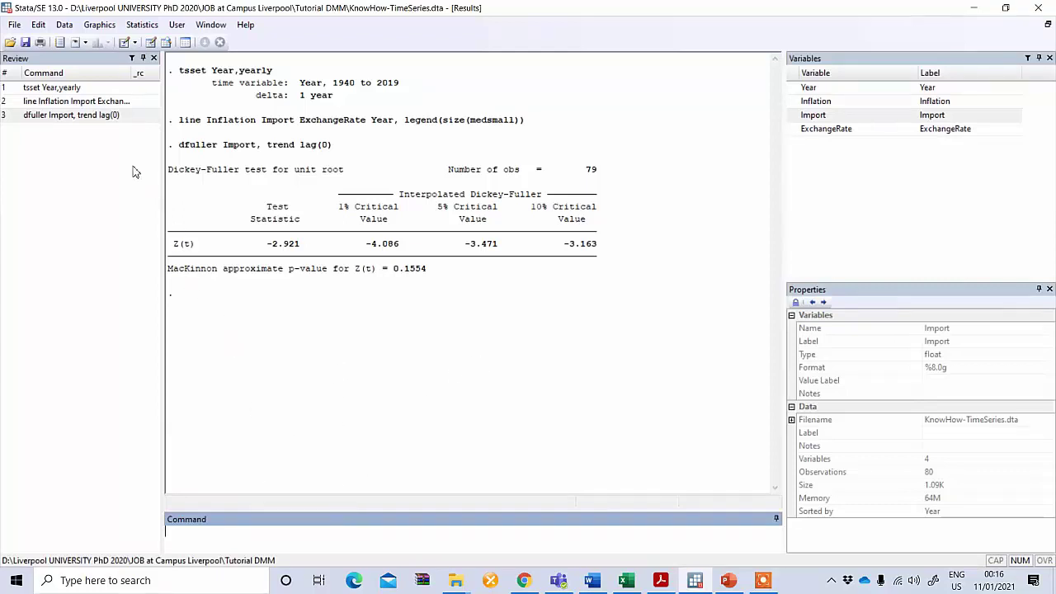
Rerun the Dickey-Fuller test on Import with the trend term and the lag set to 1
left_click(90, 117)
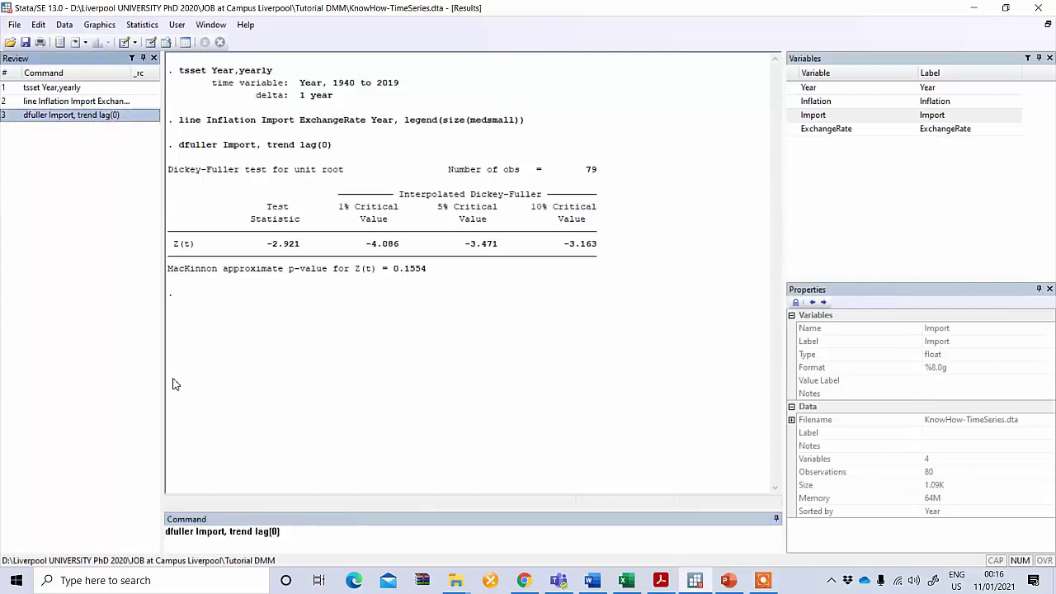
left_click(277, 533)
double_click(275, 531)
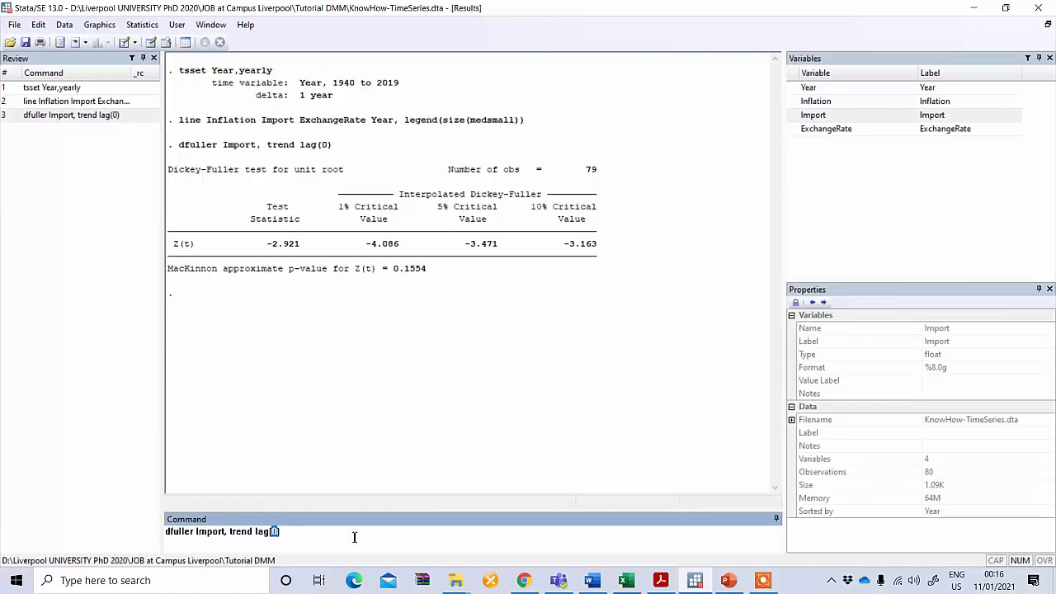
type("1")
key("Return")
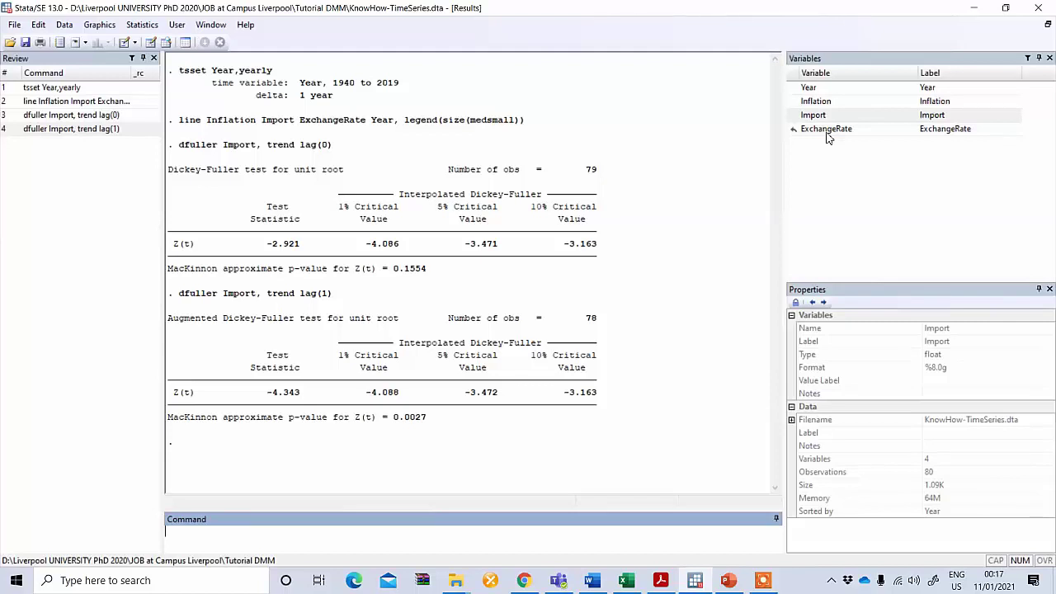
Fit a basic VAR of Inflation, Import and ExchangeRate with varbasic and lags(1/4), show the full output and close the impulse-response graph
left_click(296, 543)
type("varbasic")
left_click(795, 101)
left_click(794, 115)
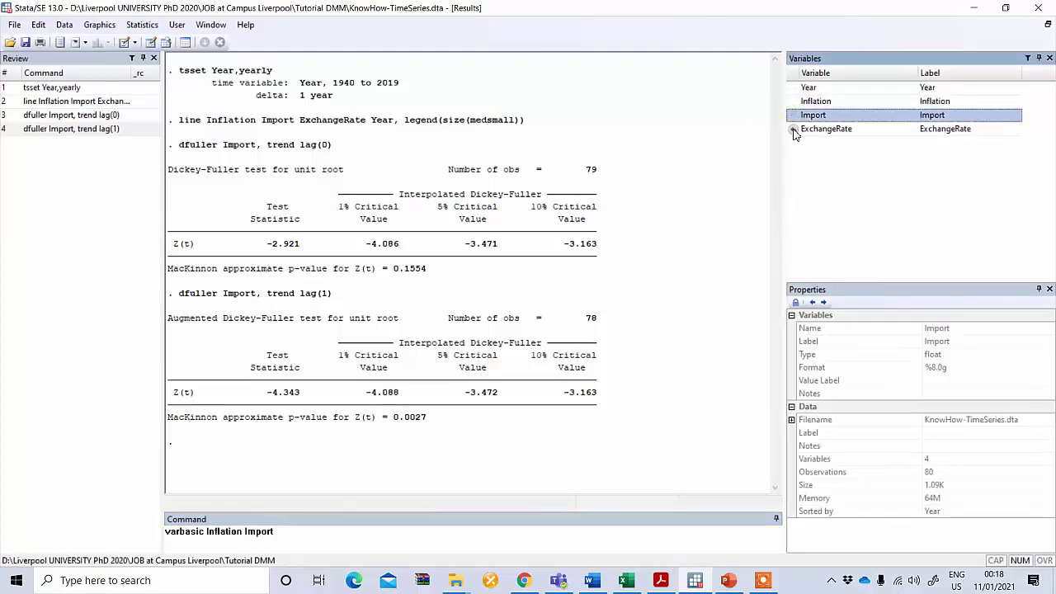
left_click(795, 130)
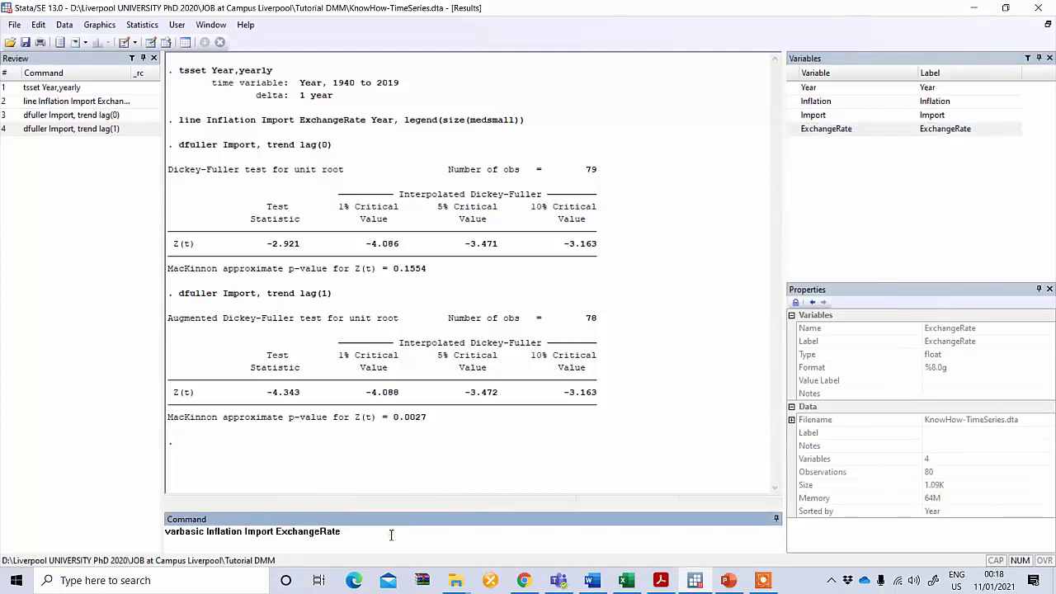
type(", lags(1/4)")
key("Return")
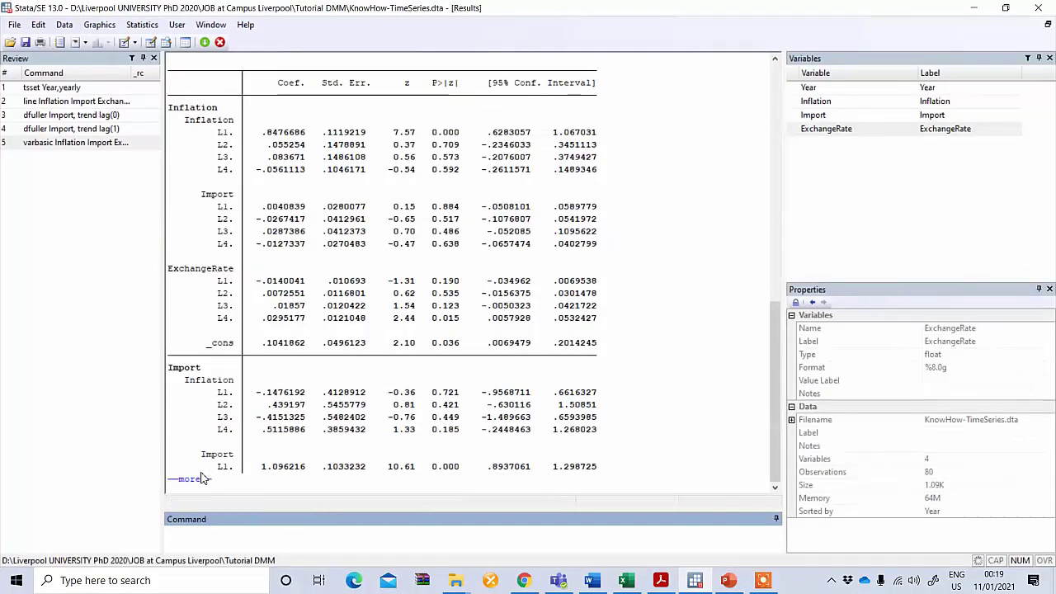
left_click(201, 479)
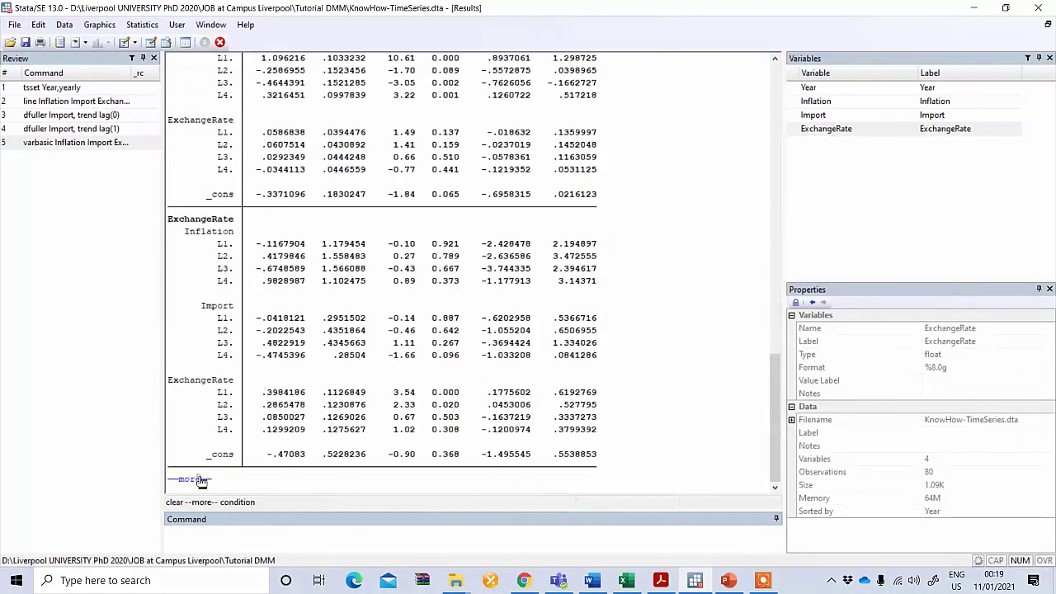
left_click(199, 479)
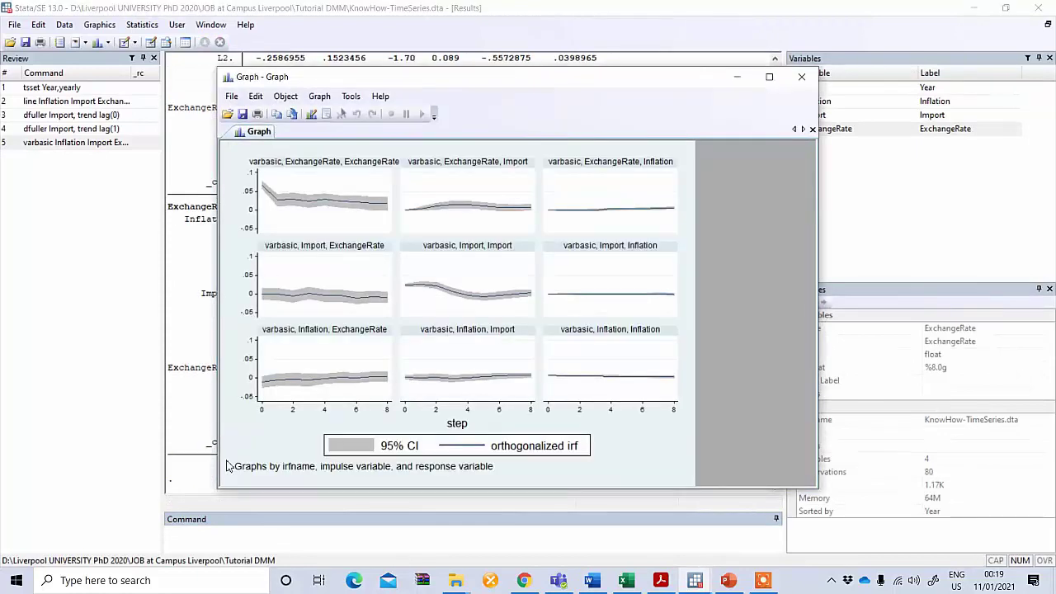
left_click(808, 80)
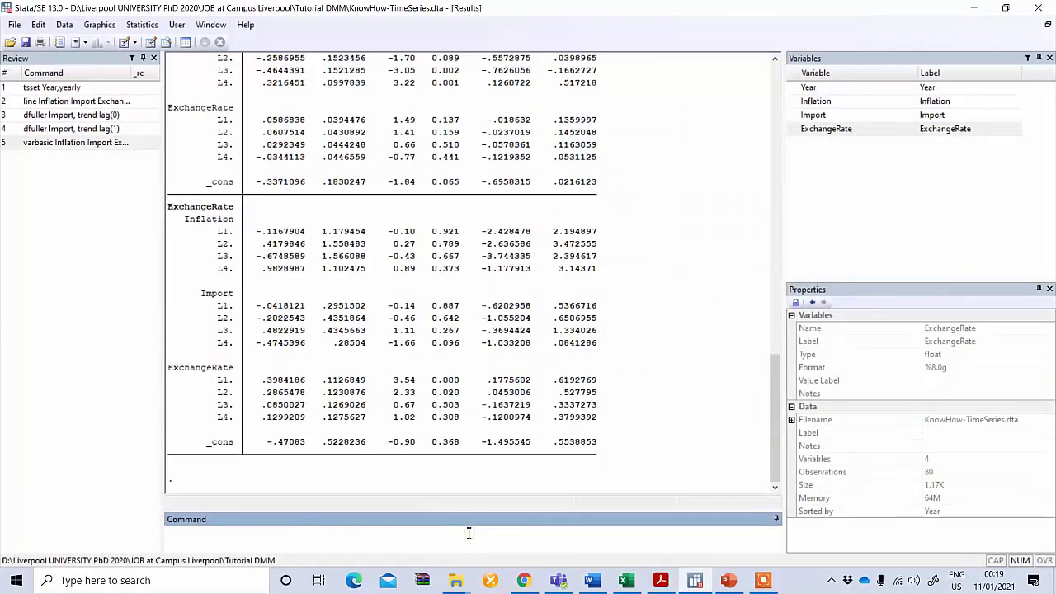
Run varsoc to compute the lag selection-order criteria for the fitted VAR
type("rsoc")
key("Return")
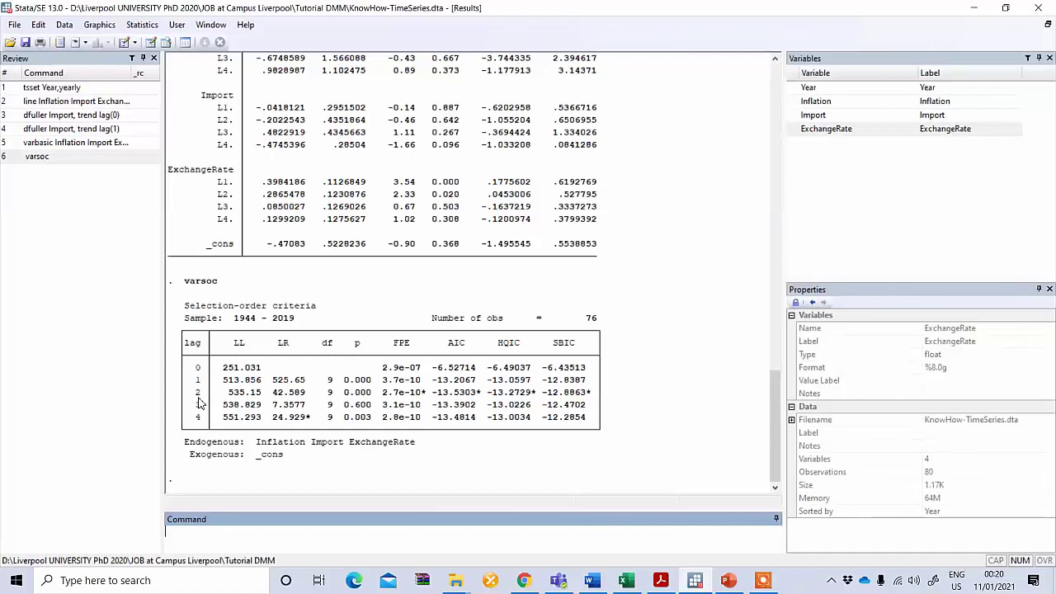
Run the Johansen cointegration test with vecrank on Inflation, Import and ExchangeRate, using lags(2) trend(constant) levela max
type("vecrank")
left_click(793, 103)
left_click(793, 116)
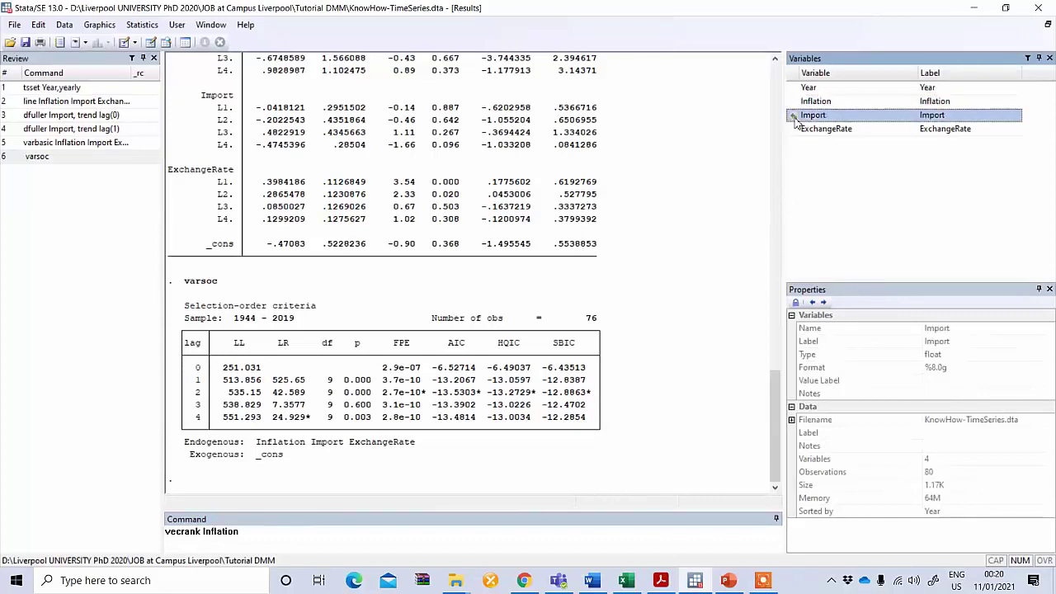
left_click(794, 130)
left_click(794, 129)
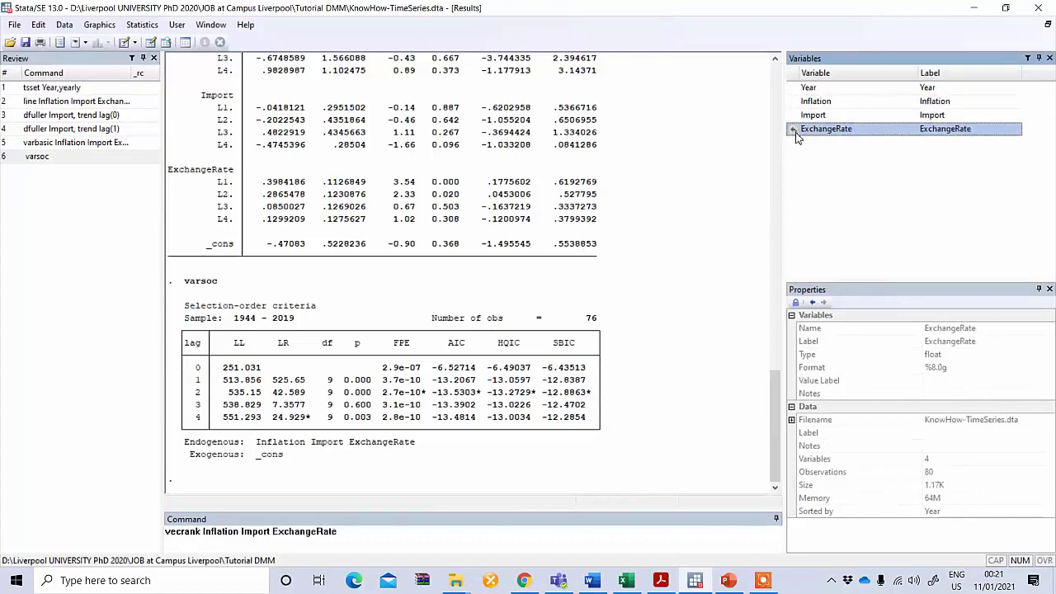
left_click(364, 538)
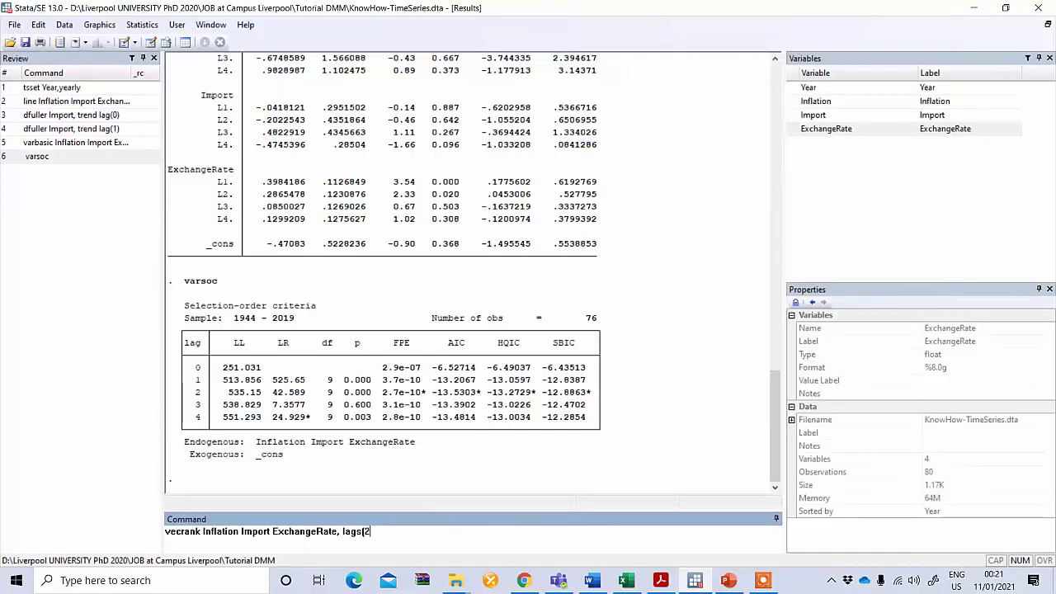
type(") trend(constant)")
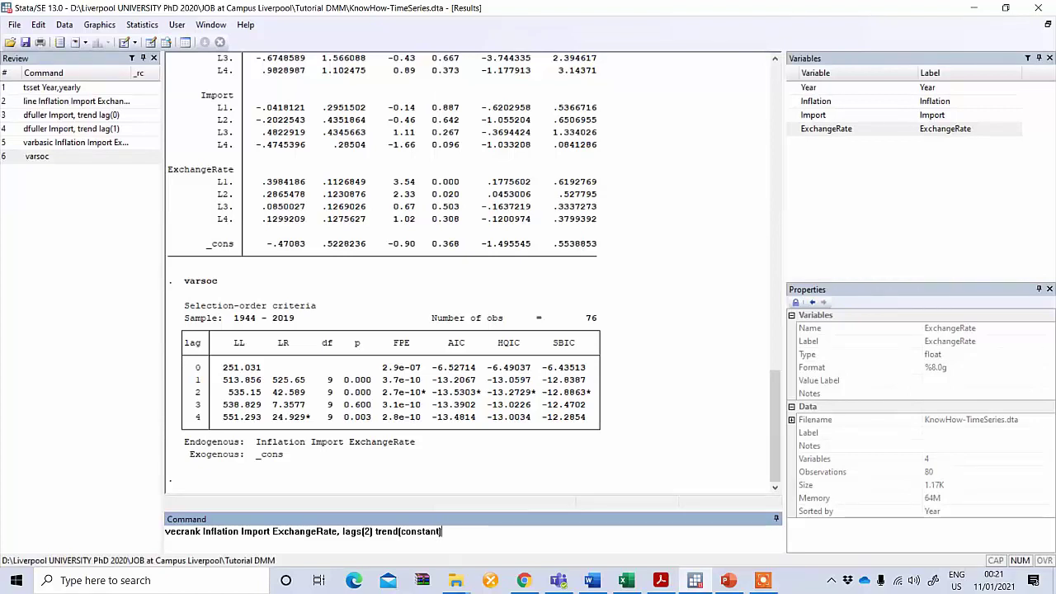
type(" levela max")
key("Return")
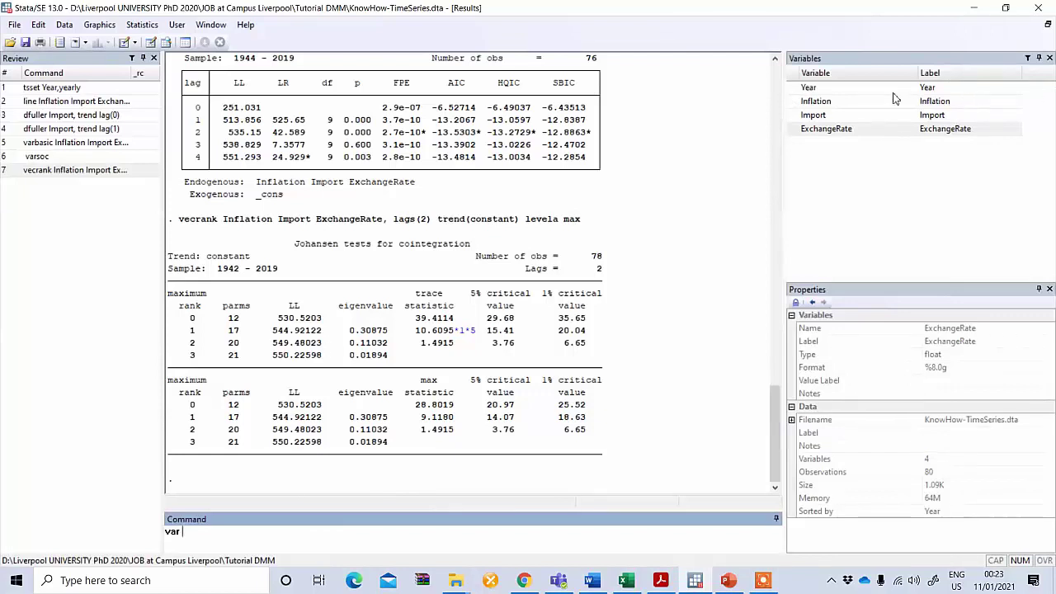
Fit a VAR of Inflation, Import and ExchangeRate with var and lags(1/2), and show the full output
double_click(795, 102)
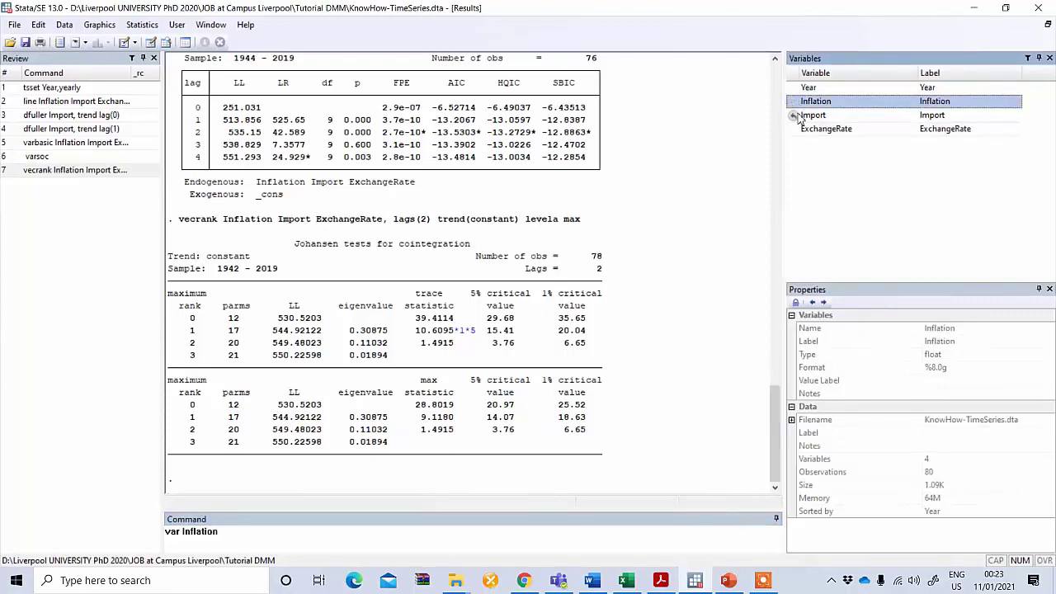
double_click(797, 116)
double_click(794, 129)
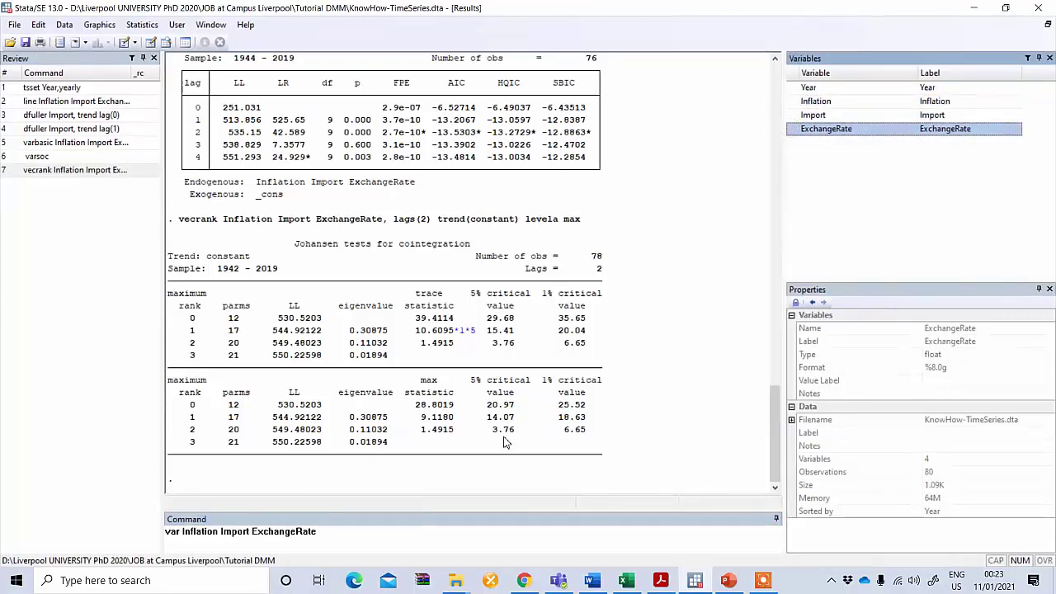
left_click(348, 543)
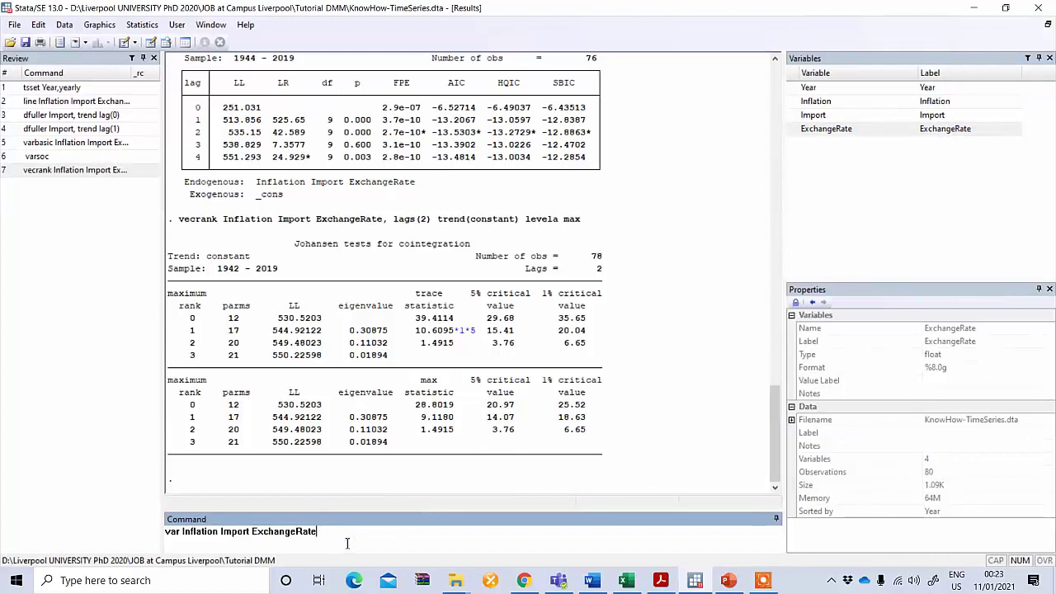
type(", lags(1/2")
key("Return")
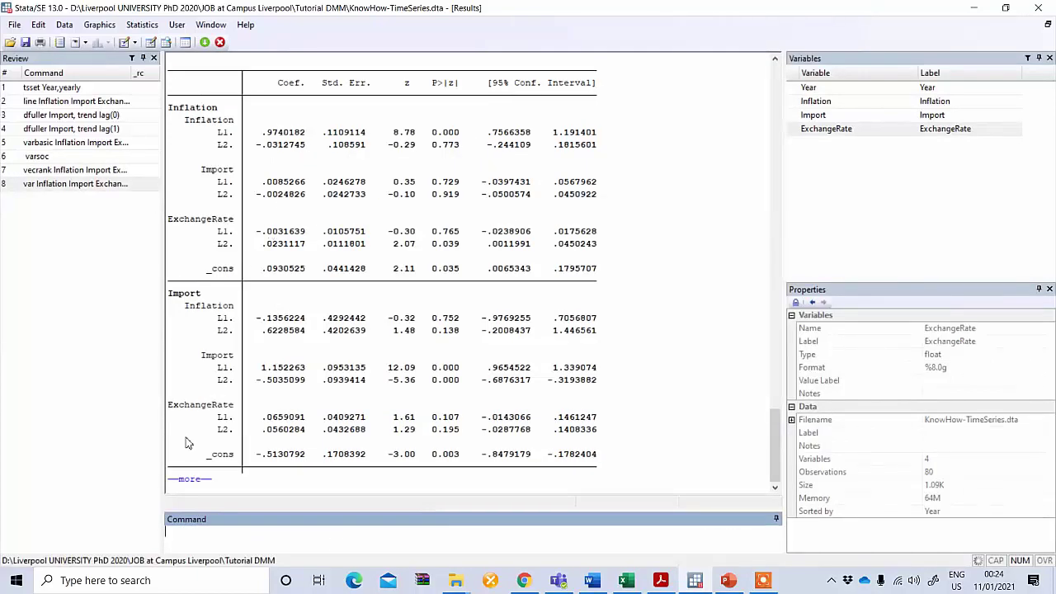
left_click(187, 479)
Examine the VAR results, from the command line and equation summary through the lag coefficients and p-values of all three equations
left_click_drag(780, 445, 766, 359)
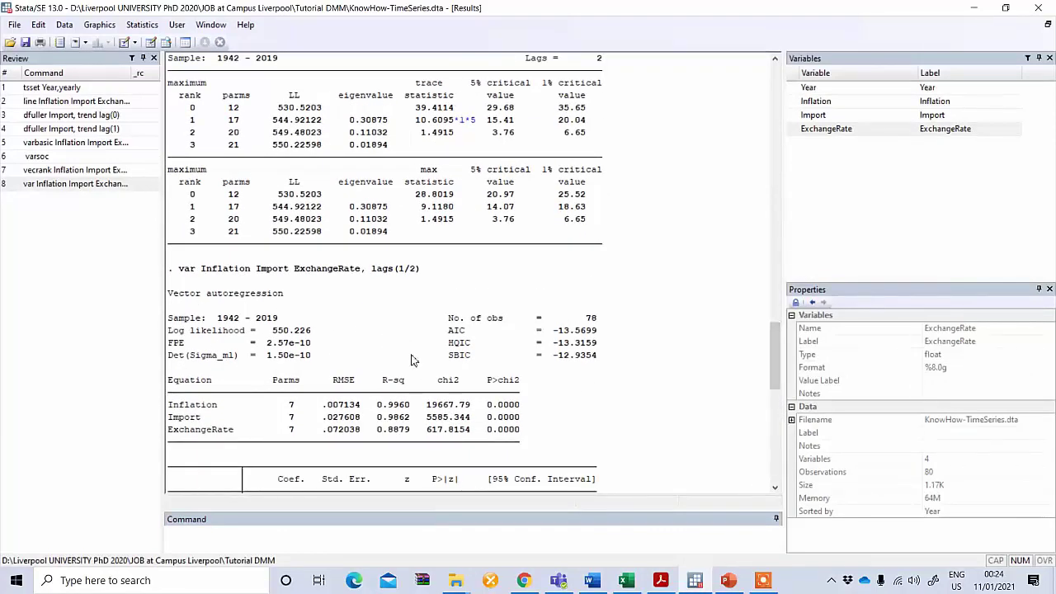
left_click_drag(772, 359, 765, 412)
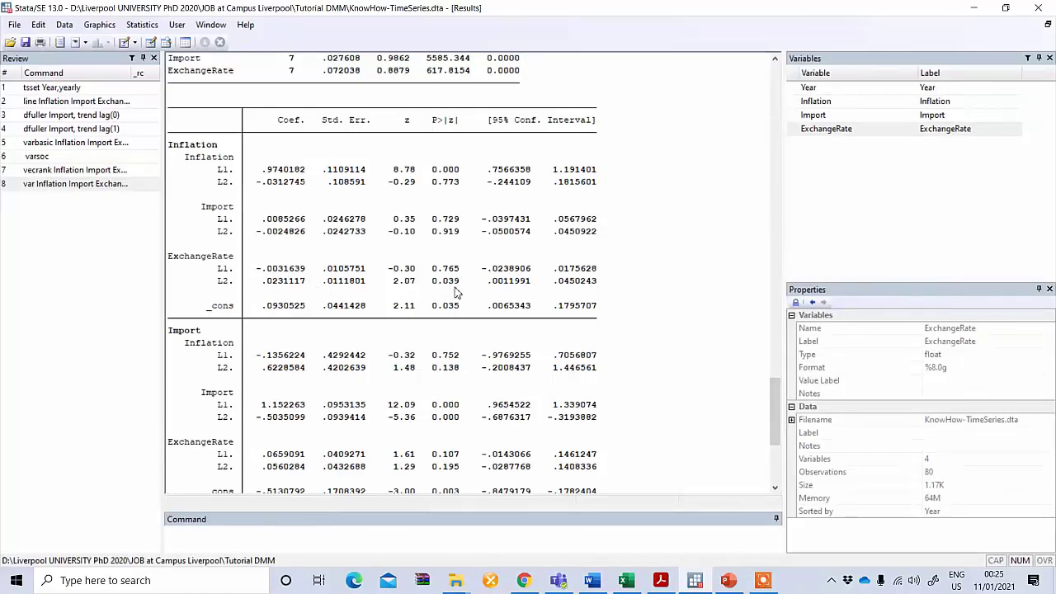
scroll(775, 392, "up", 1)
left_click_drag(774, 392, 780, 426)
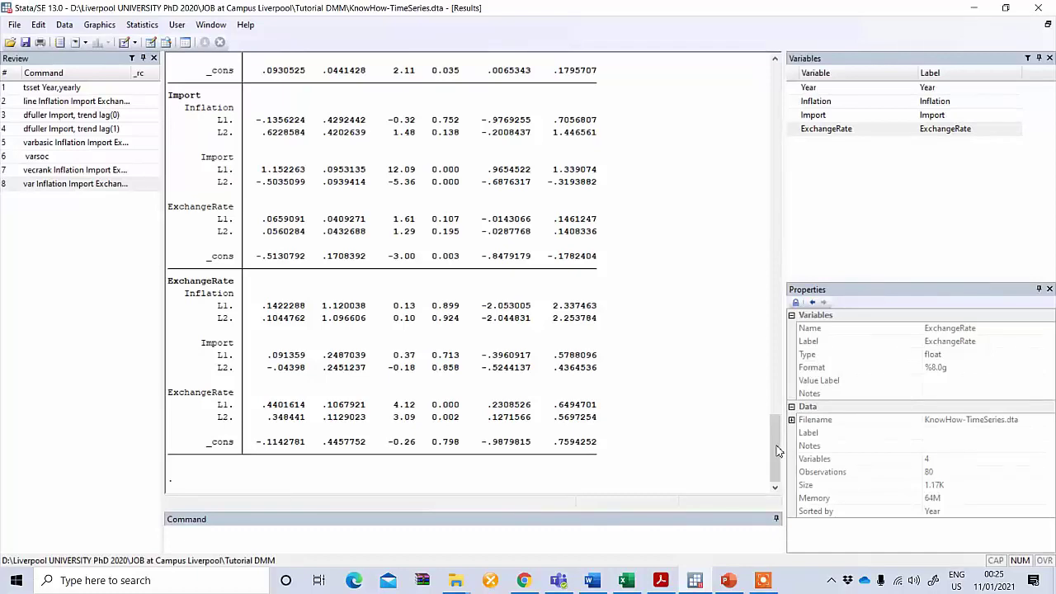
left_click_drag(779, 451, 770, 374)
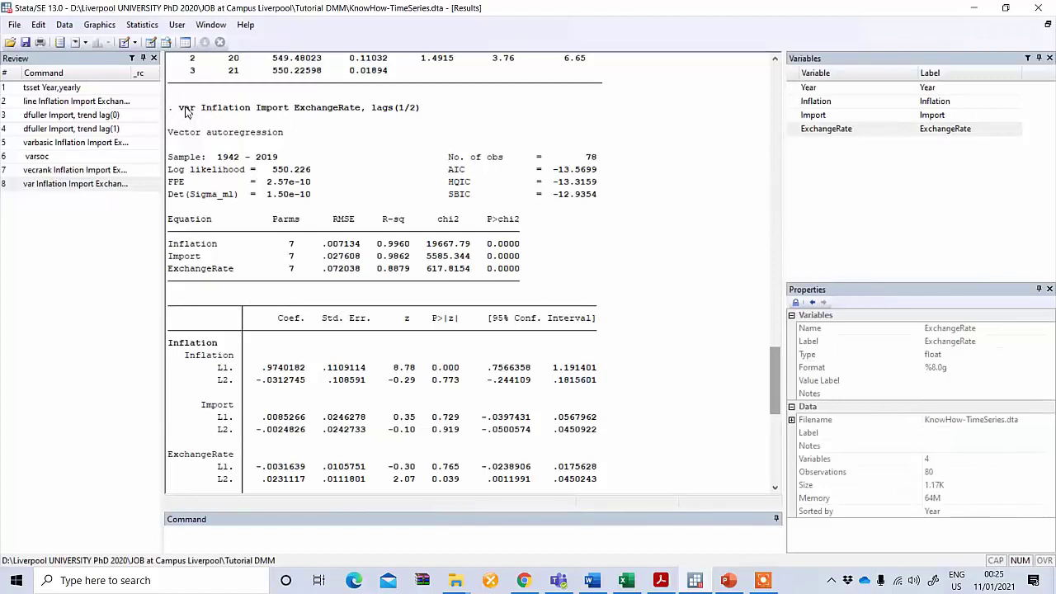
left_click_drag(179, 110, 419, 119)
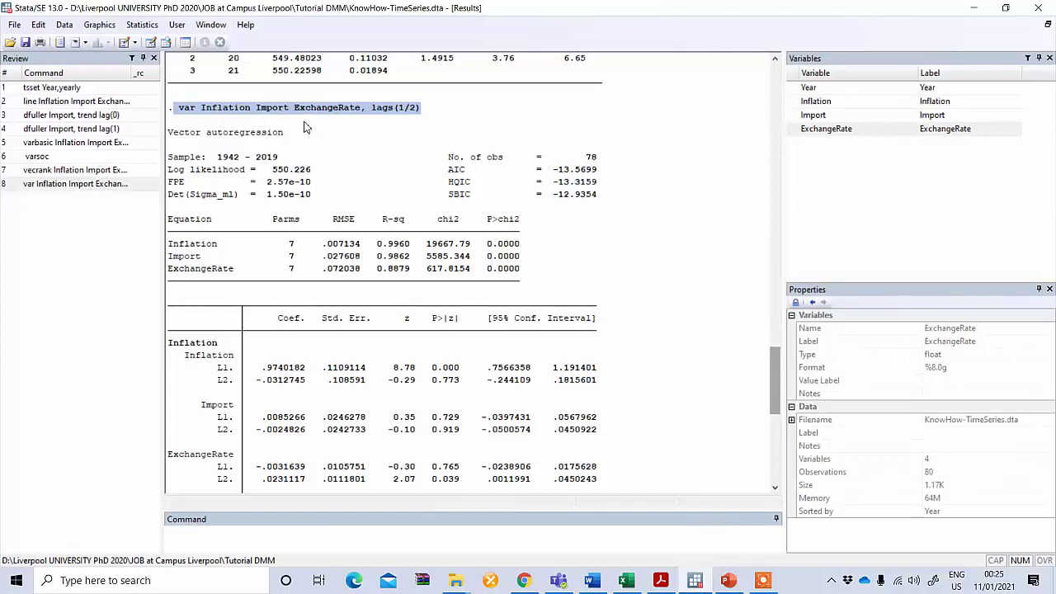
left_click(339, 139)
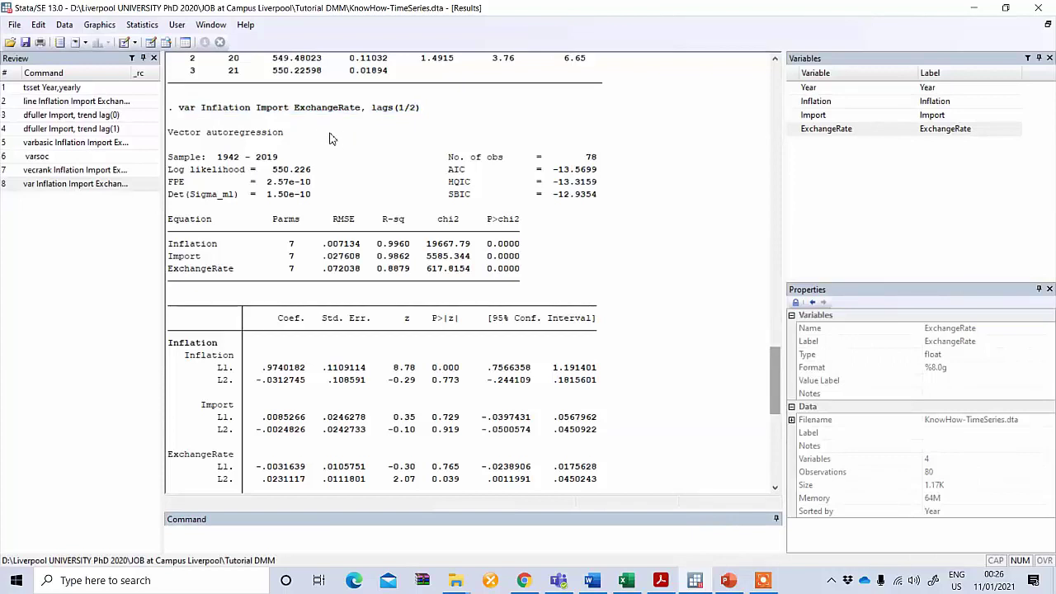
left_click_drag(178, 107, 439, 116)
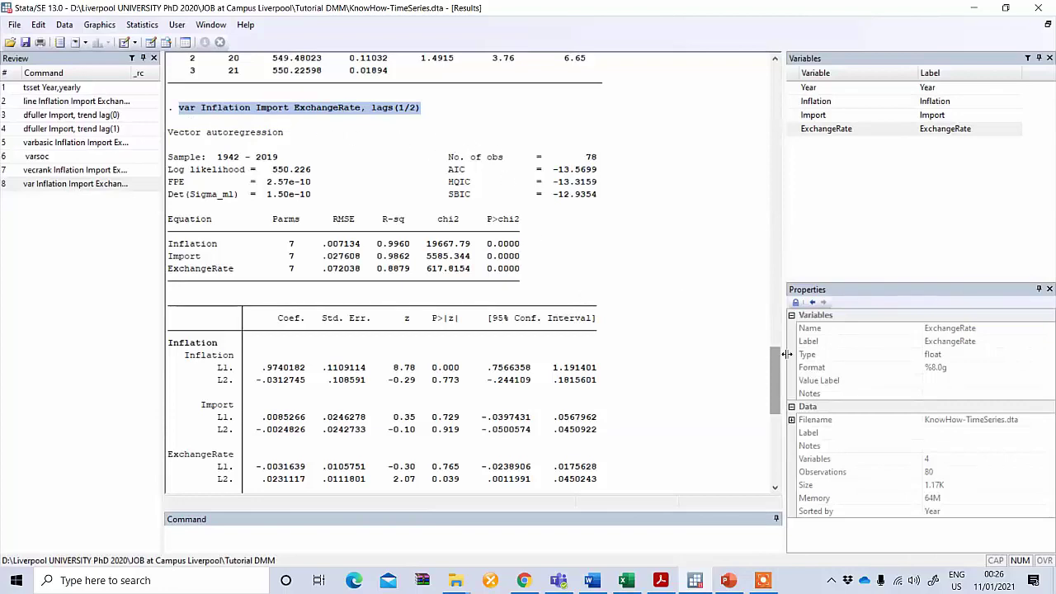
left_click_drag(779, 361, 773, 448)
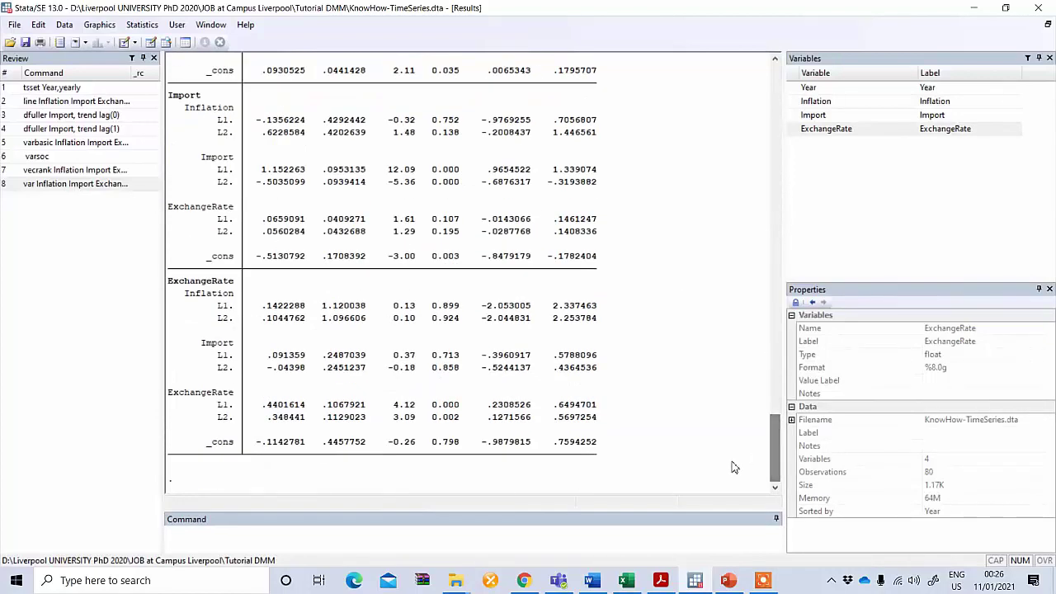
Run vargranger to perform Granger causality Wald tests on the fitted VAR
left_click(413, 545)
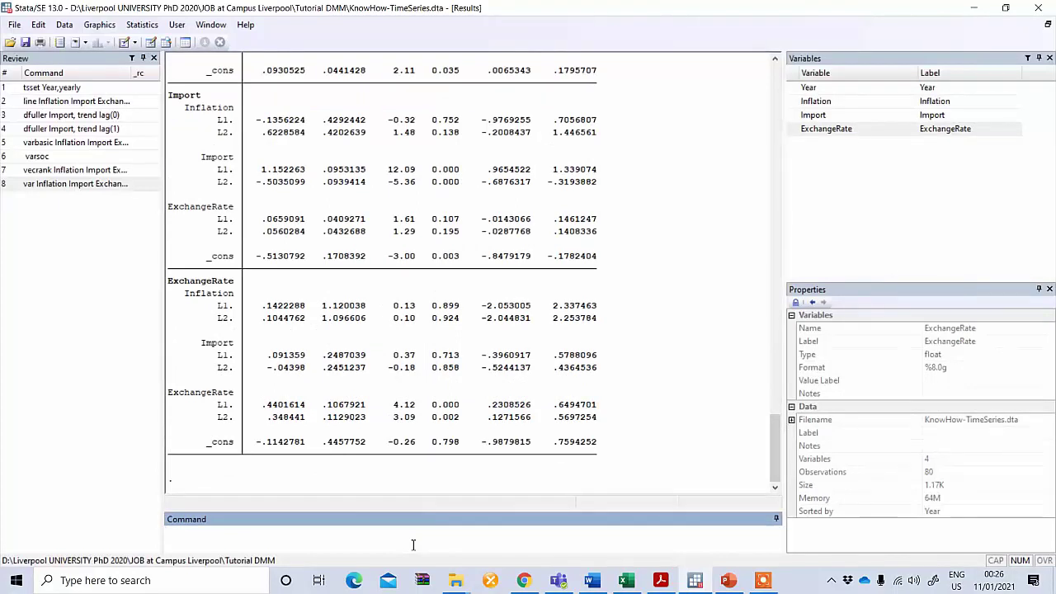
type("vargranger")
key("Return")
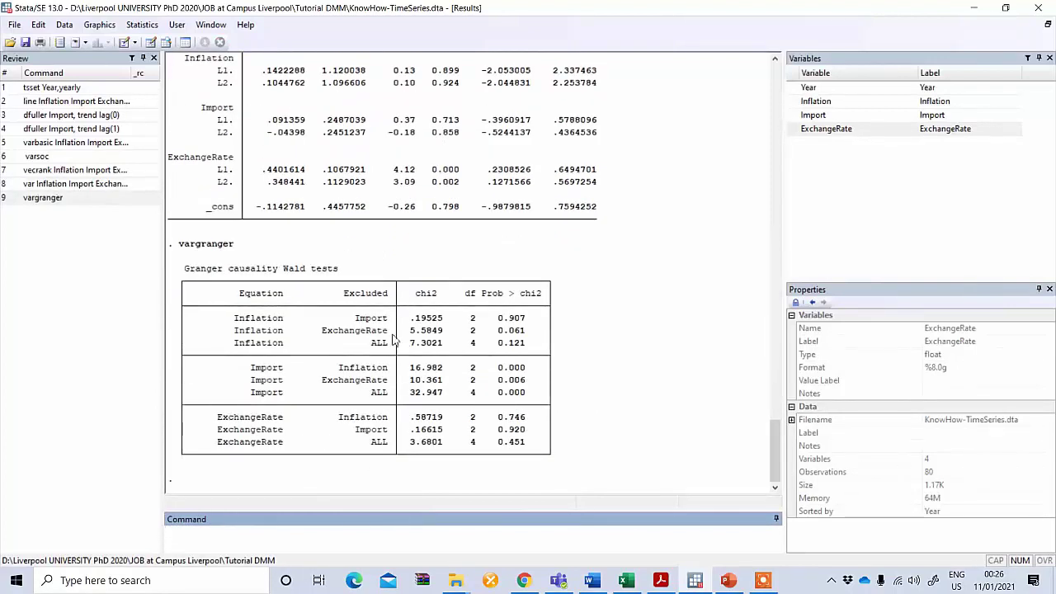